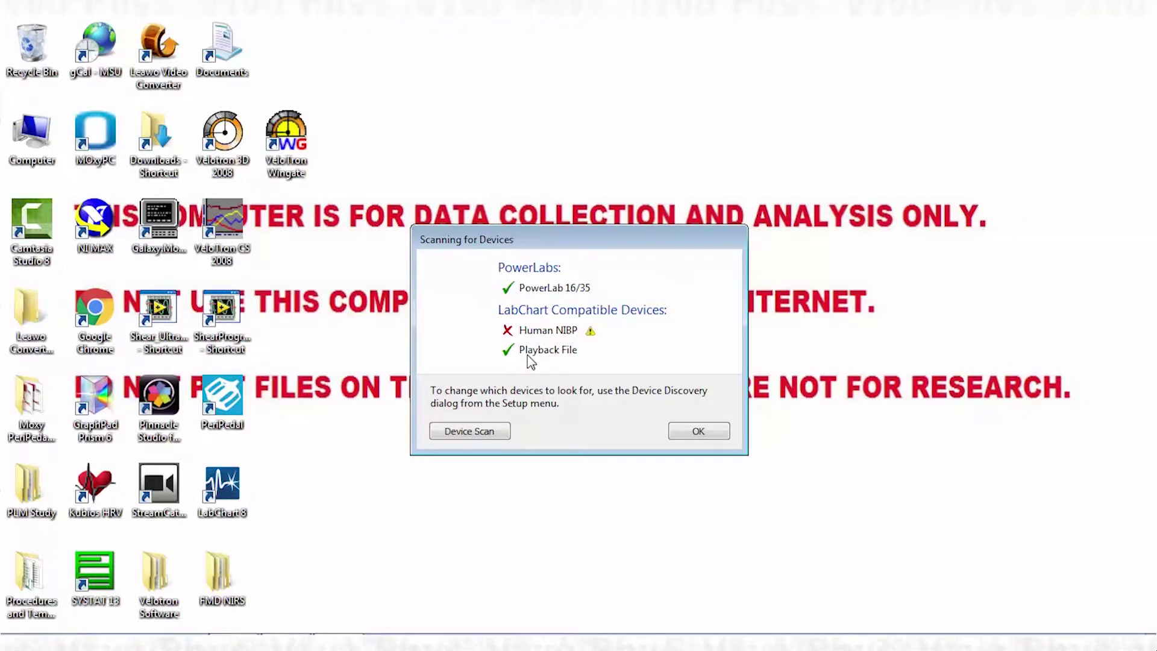
Step: Accept the found PowerLab device to bring up the LabChart Welcome Center
{"action": "left_click", "coordinate": [699, 432]}
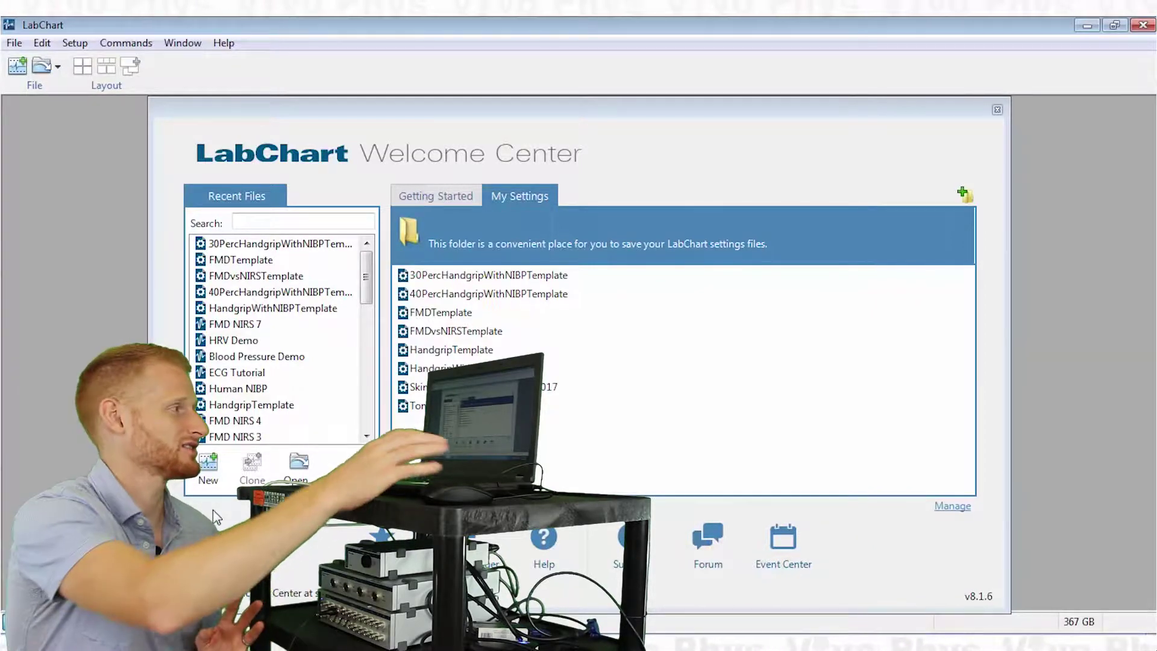
Step: Load the 30PercHandgripWithNIBPTemplate settings and expand Respiration over the other channels
{"action": "double_click", "coordinate": [464, 277]}
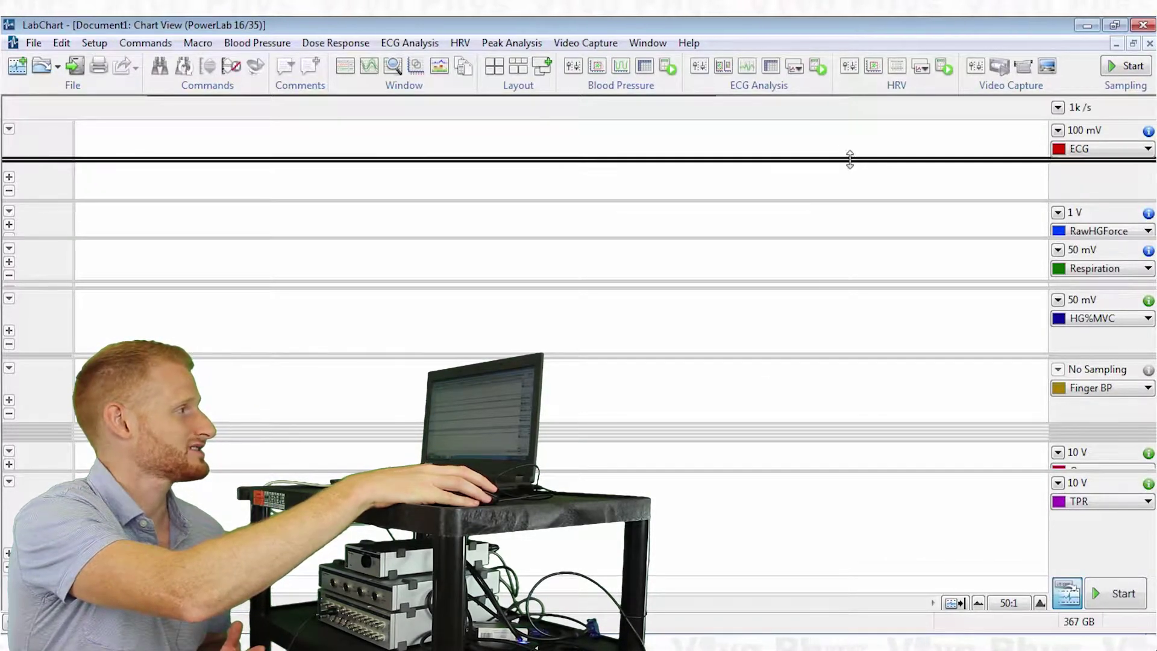
{"action": "left_click_drag", "start_coordinate": [848, 220], "coordinate": [852, 152]}
{"action": "left_click_drag", "start_coordinate": [873, 281], "coordinate": [878, 512]}
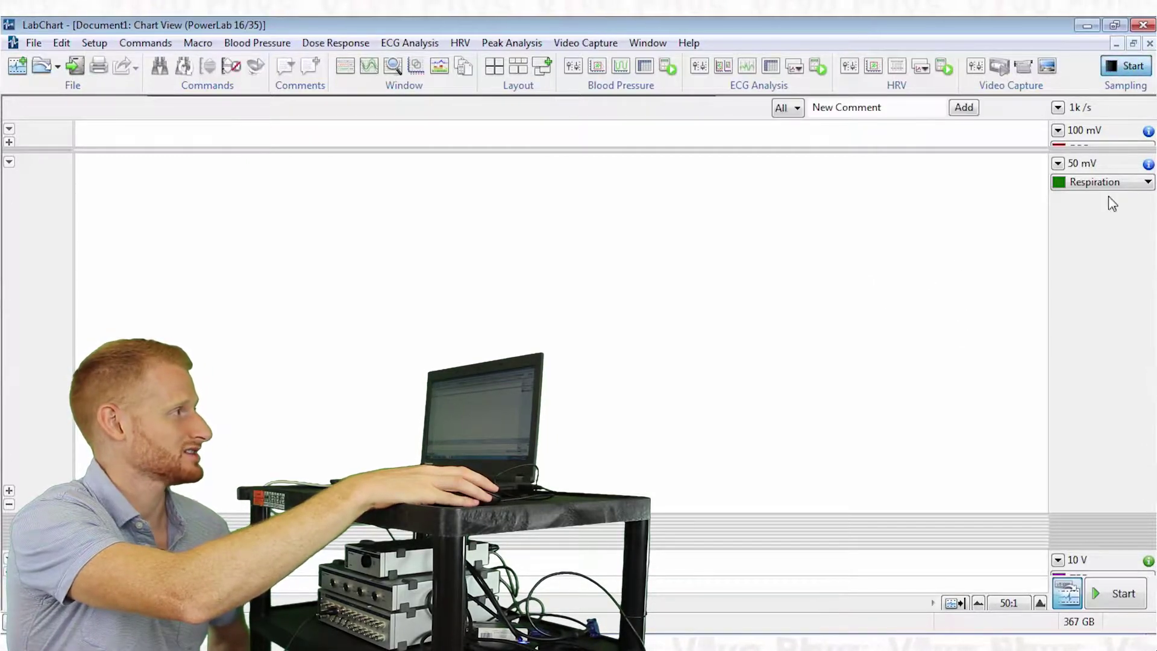
Step: Start sampling and autoscale the Respiration trace to fit the panel height
{"action": "key", "text": "ctrl+space"}
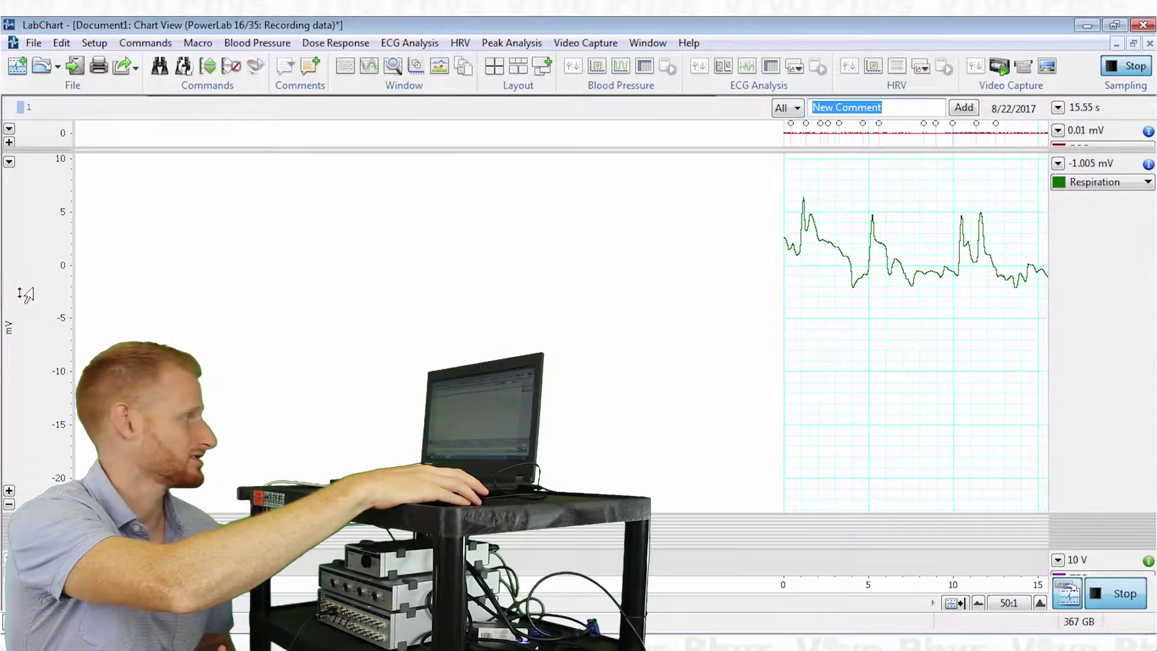
{"action": "double_click", "coordinate": [26, 286]}
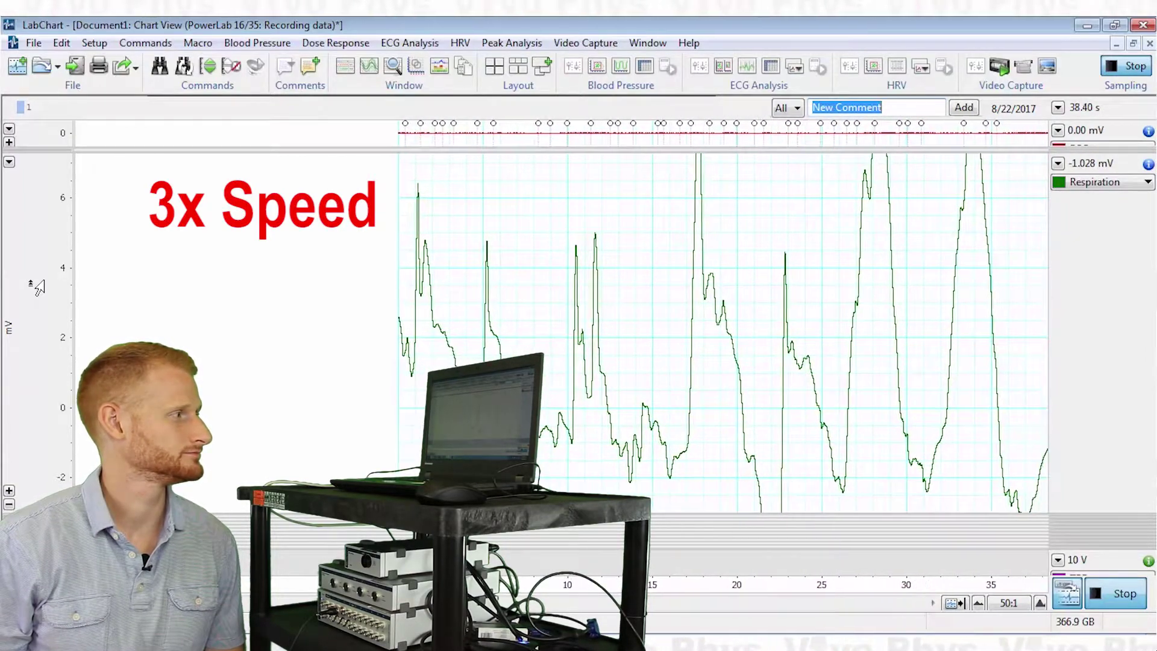
Step: Widen the Respiration amplitude range to about ±40 mV while recording continues
{"action": "left_click_drag", "start_coordinate": [37, 288], "coordinate": [32, 294]}
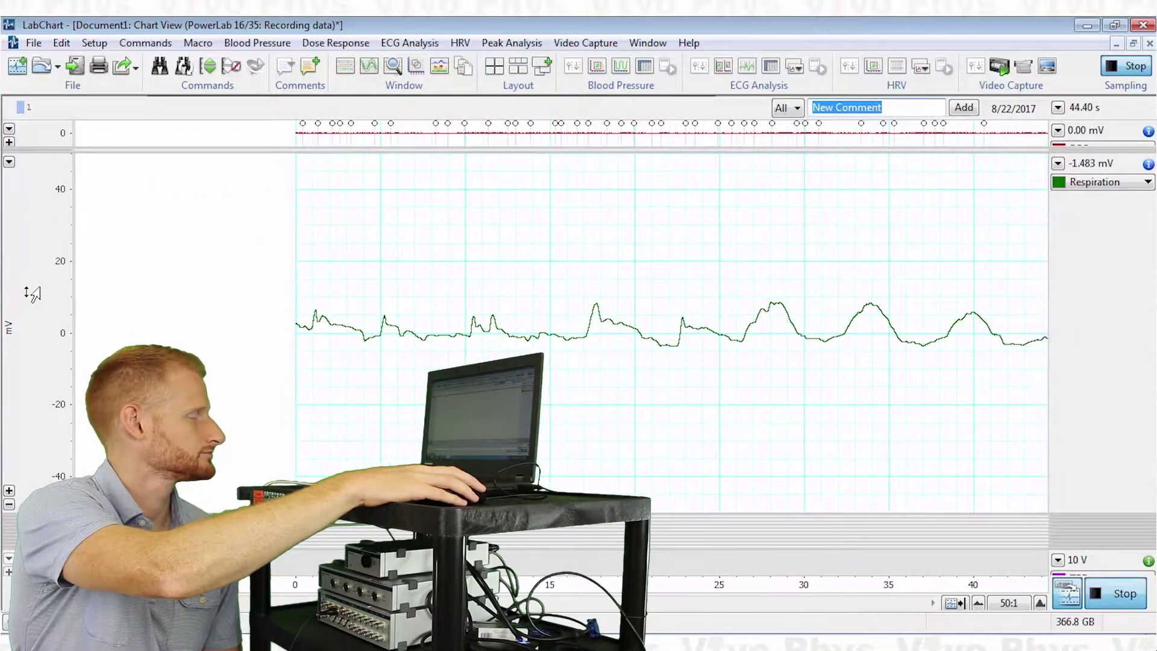